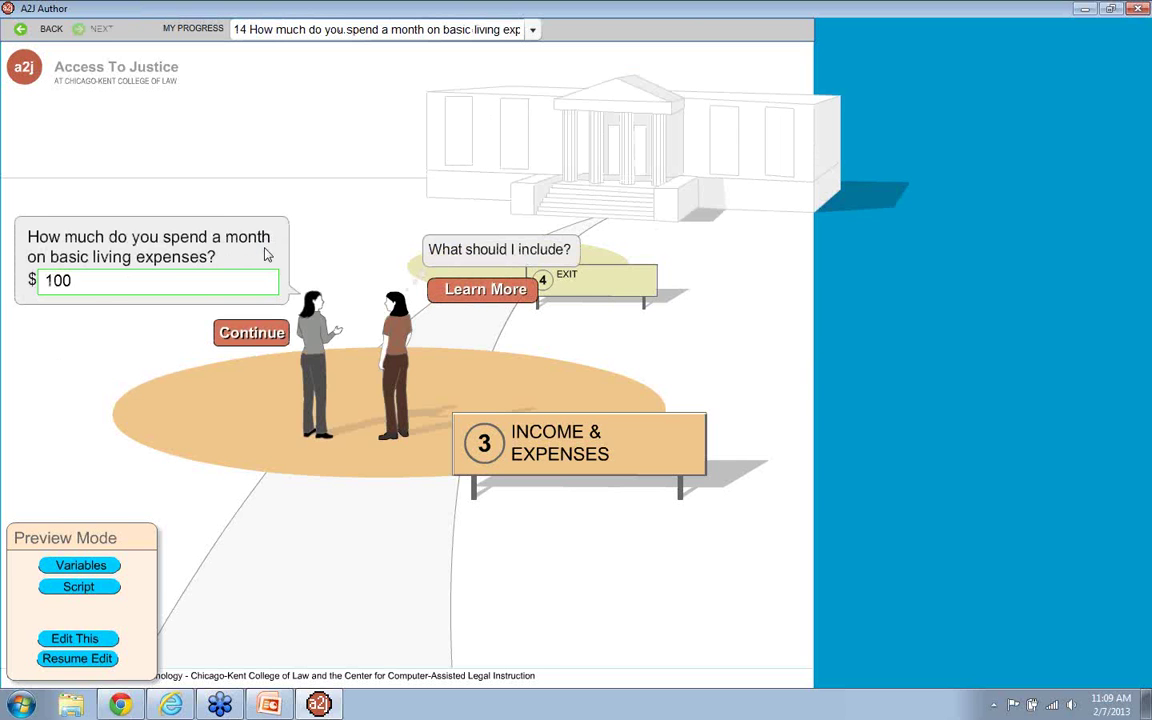
# Step: Answer the monthly basic living expenses question with 1000 and continue the interview preview
pyautogui.moveTo(162, 283); pyautogui.dragTo(27, 293)
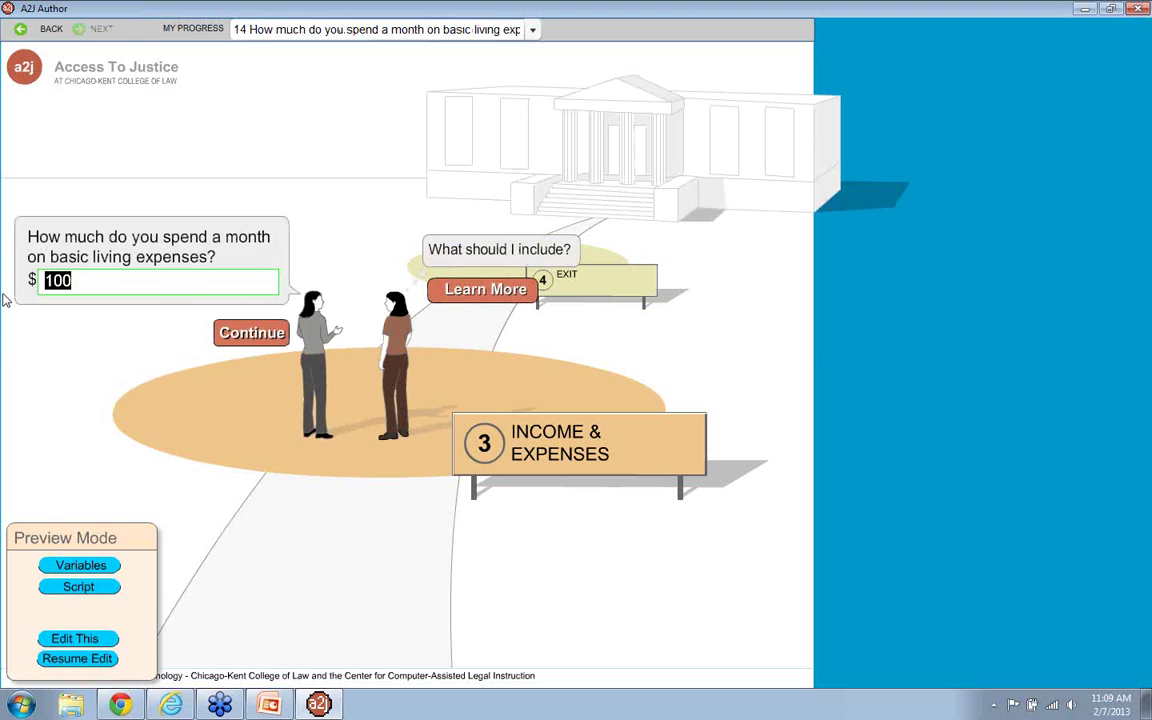
pyautogui.click(5, 300)
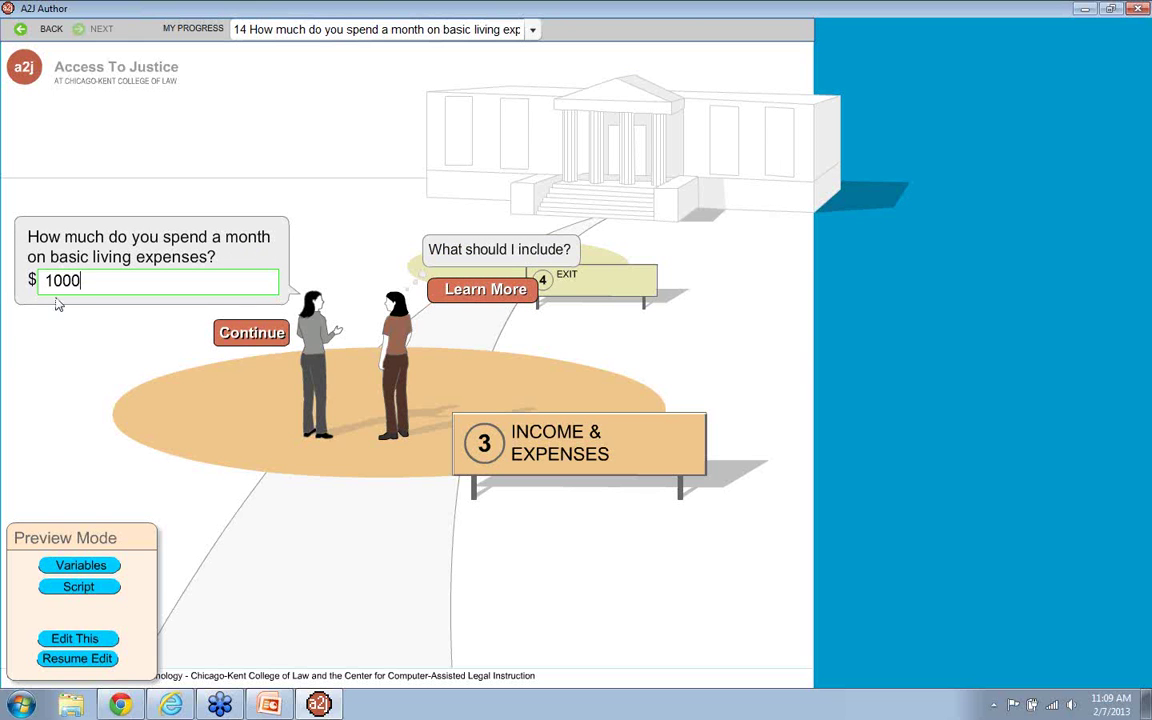
pyautogui.click(245, 334)
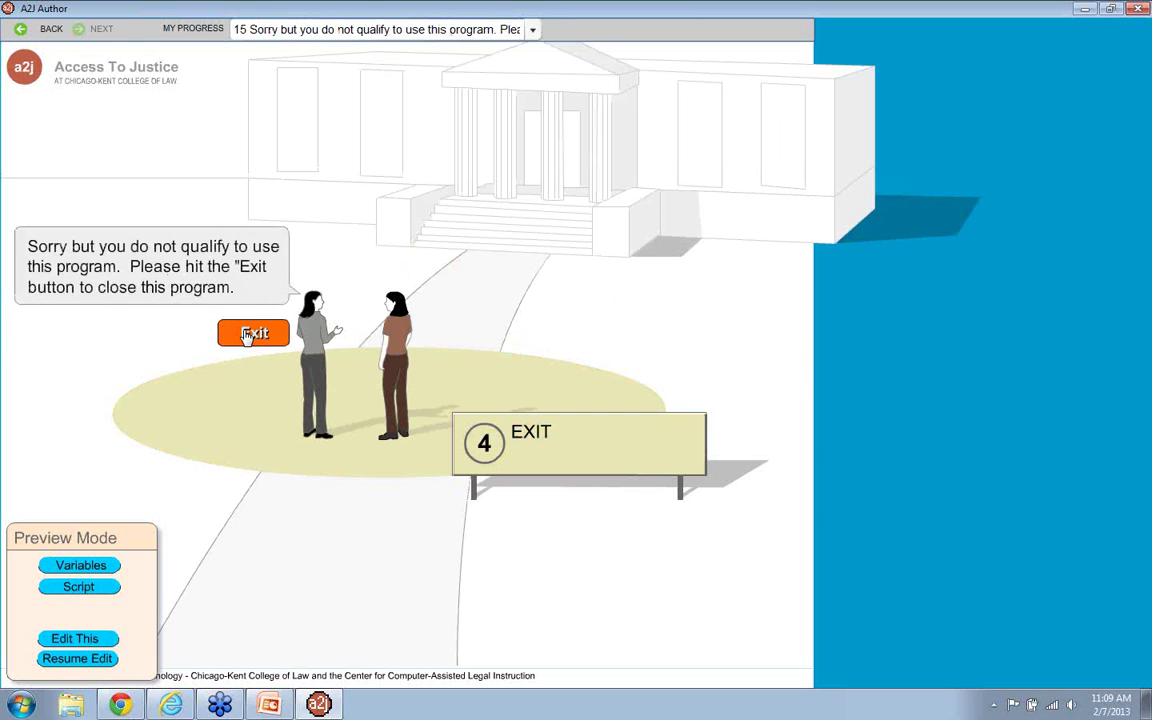
# Step: Go back to the annual household income question, set the income to 55000 and continue the preview
pyautogui.click(46, 30)
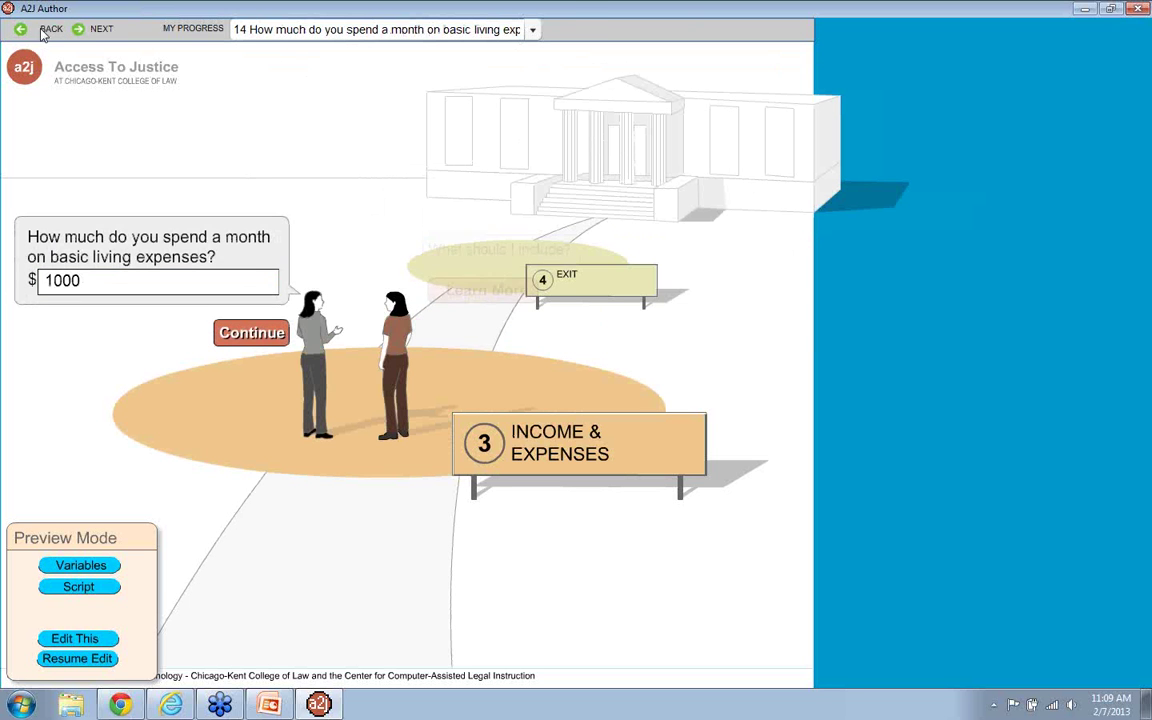
pyautogui.click(45, 30)
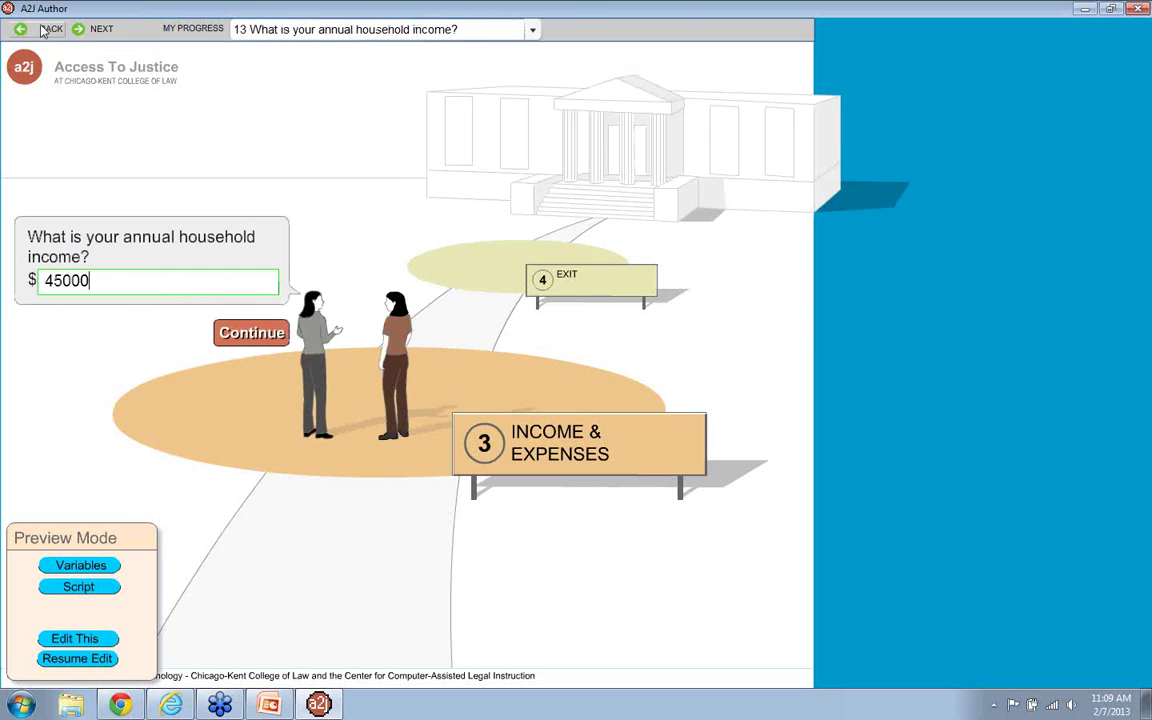
pyautogui.moveTo(120, 281); pyautogui.dragTo(12, 283)
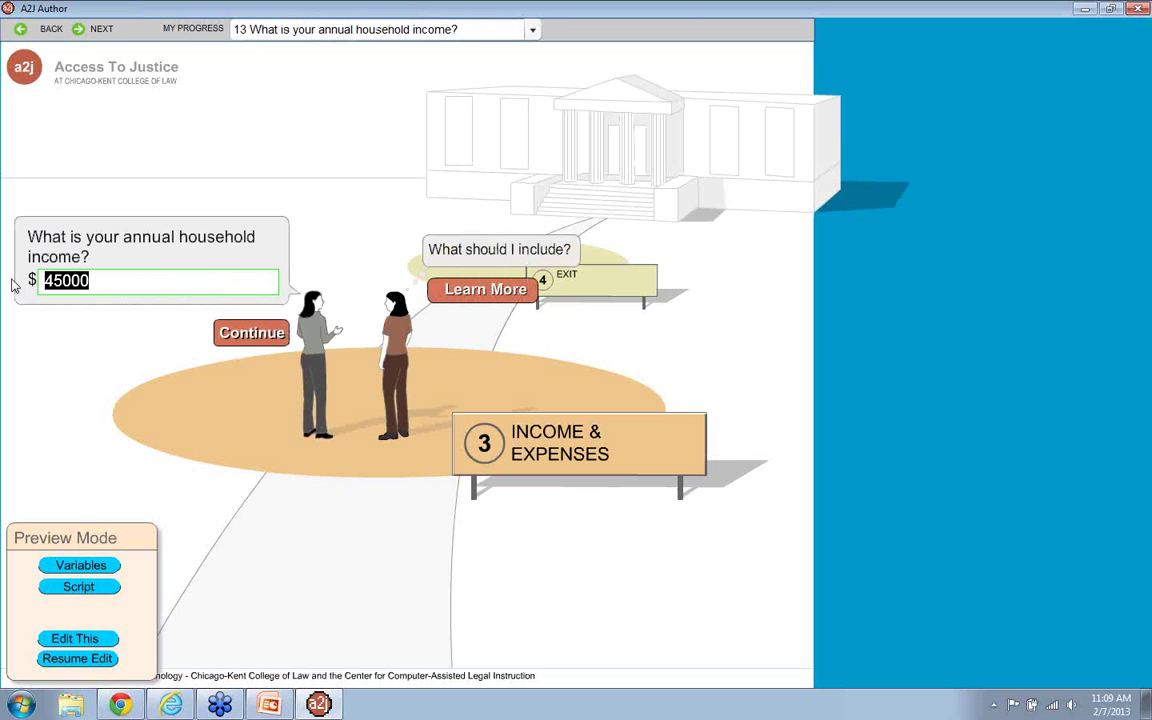
pyautogui.write('50')
pyautogui.press('BackSpace')
pyautogui.write('500')
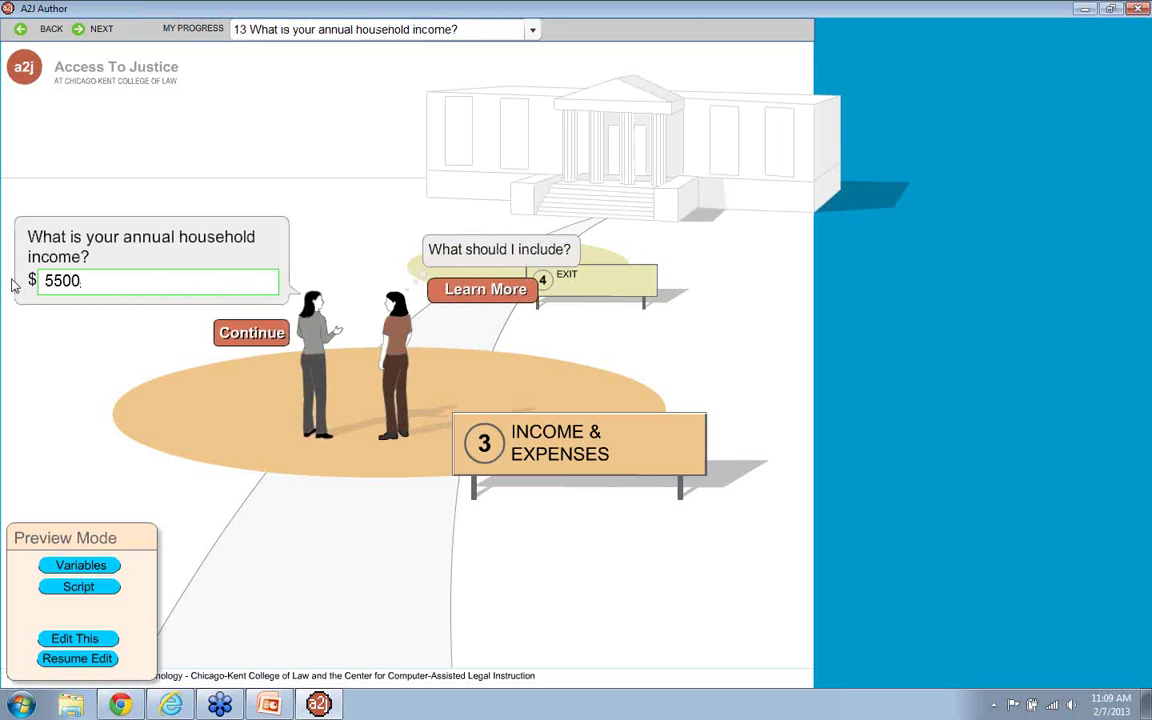
pyautogui.click(258, 338)
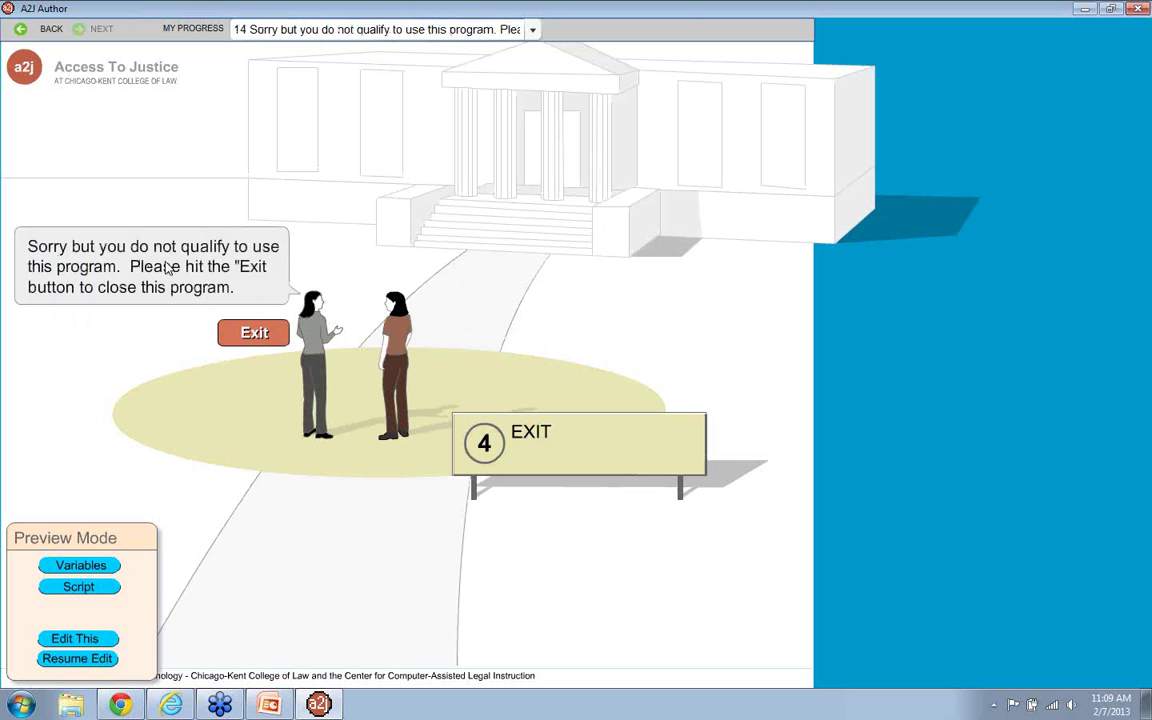
# Step: Return to the annual household income question, open it for editing and examine its dollar field and Continue button settings
pyautogui.click(35, 31)
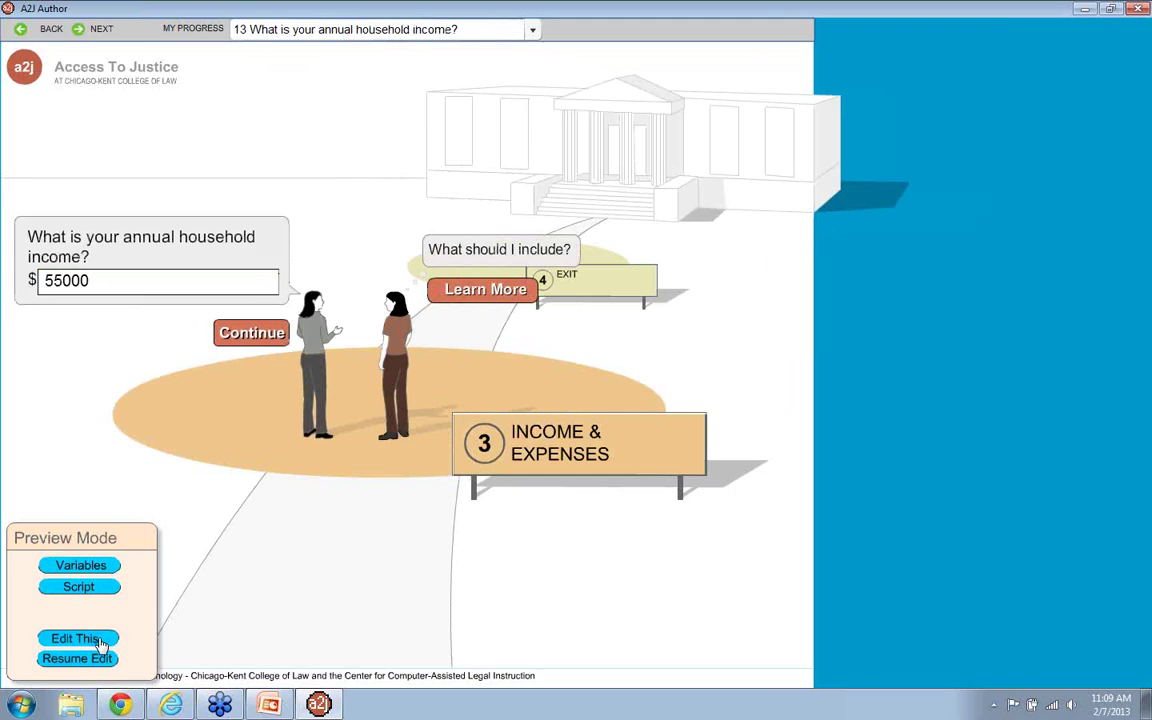
pyautogui.click(100, 643)
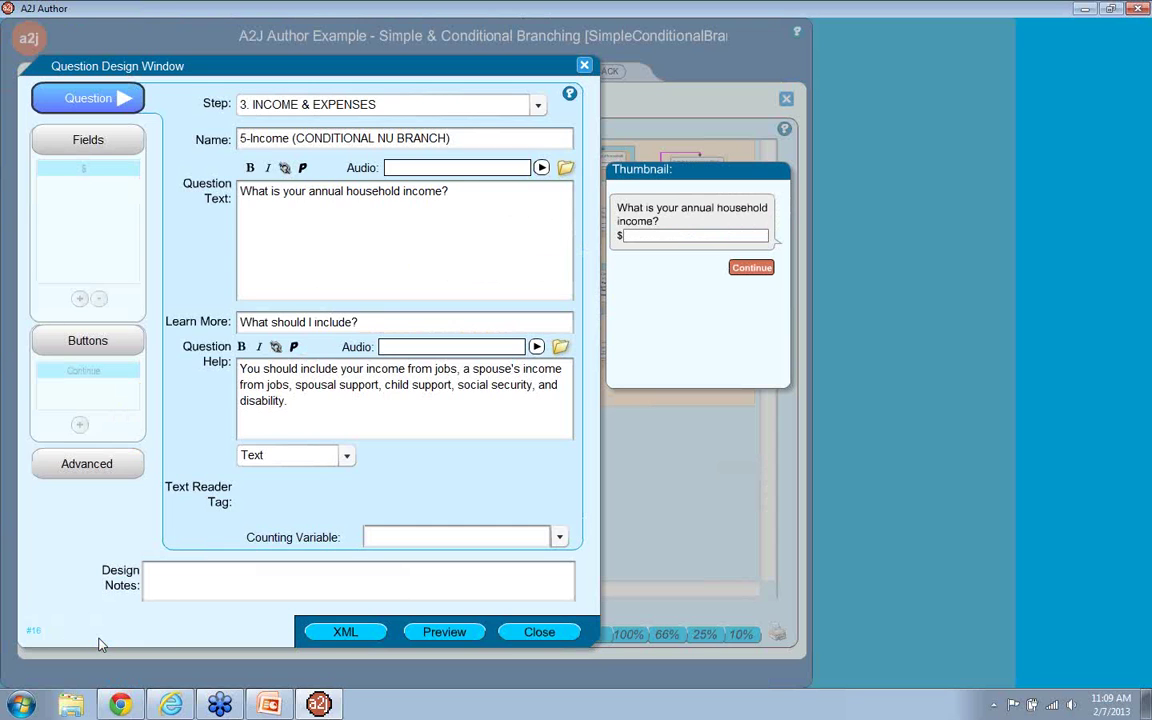
pyautogui.click(98, 380)
pyautogui.click(89, 174)
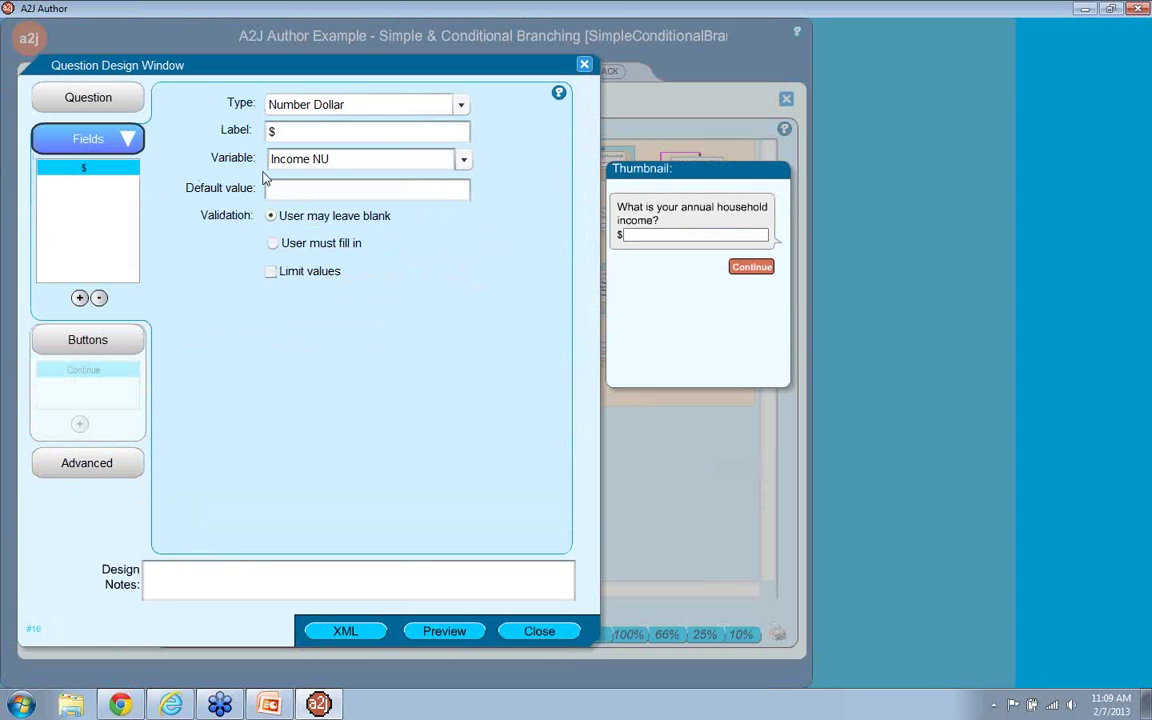
pyautogui.click(112, 376)
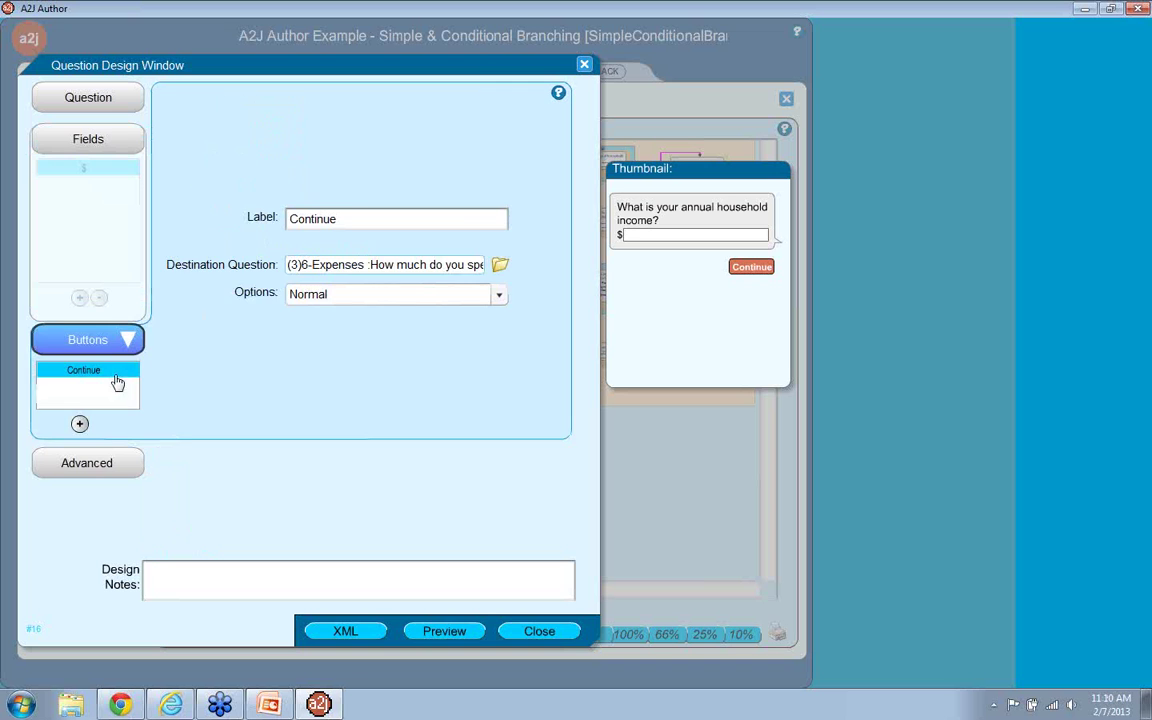
# Step: Review the income question's three conditional branches and the variable they use, and close the question design
pyautogui.click(98, 470)
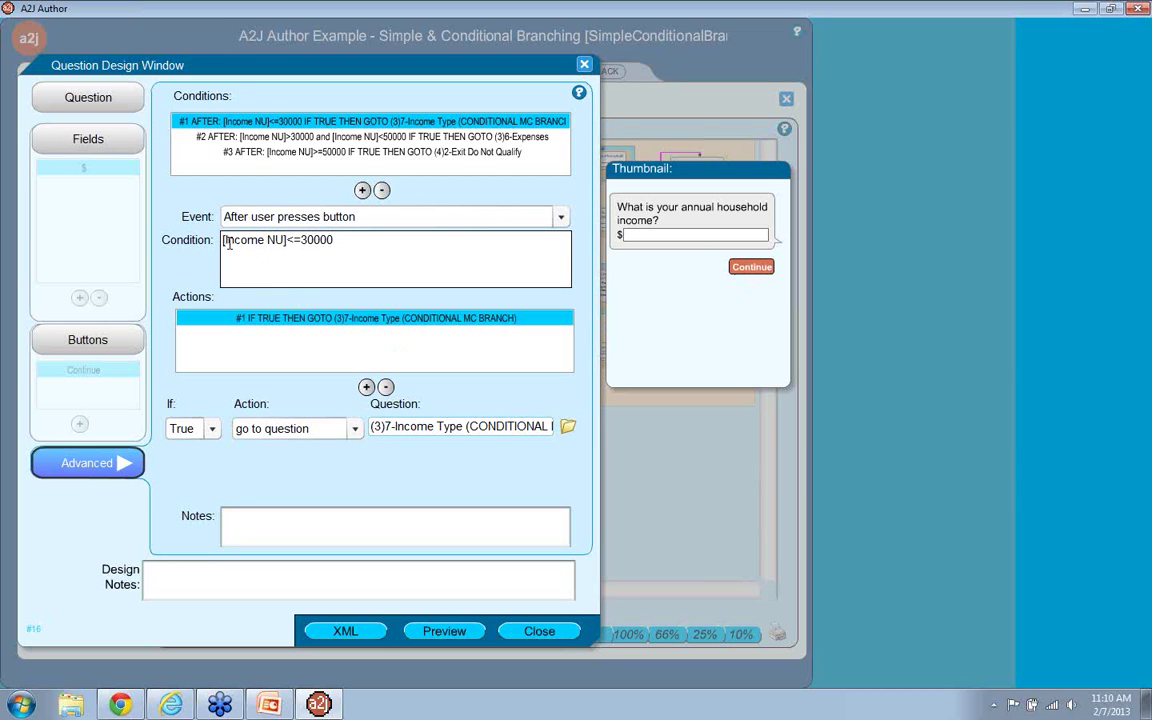
pyautogui.moveTo(224, 240); pyautogui.dragTo(286, 240)
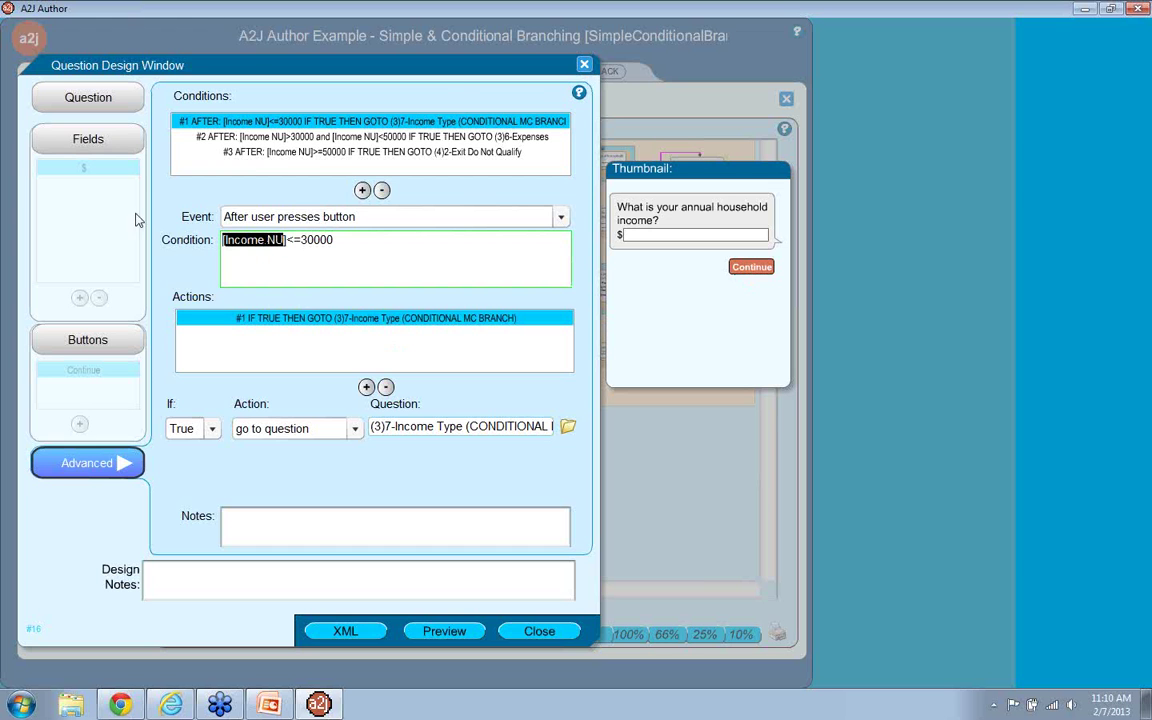
pyautogui.click(95, 172)
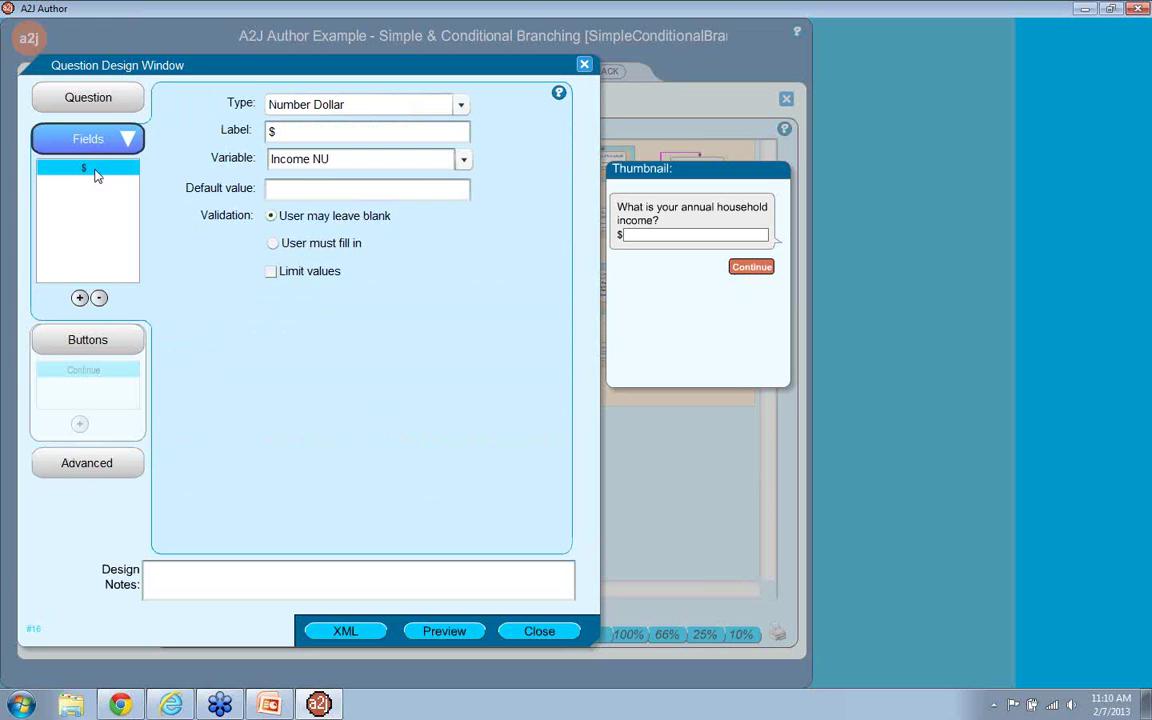
pyautogui.click(112, 457)
pyautogui.click(290, 237)
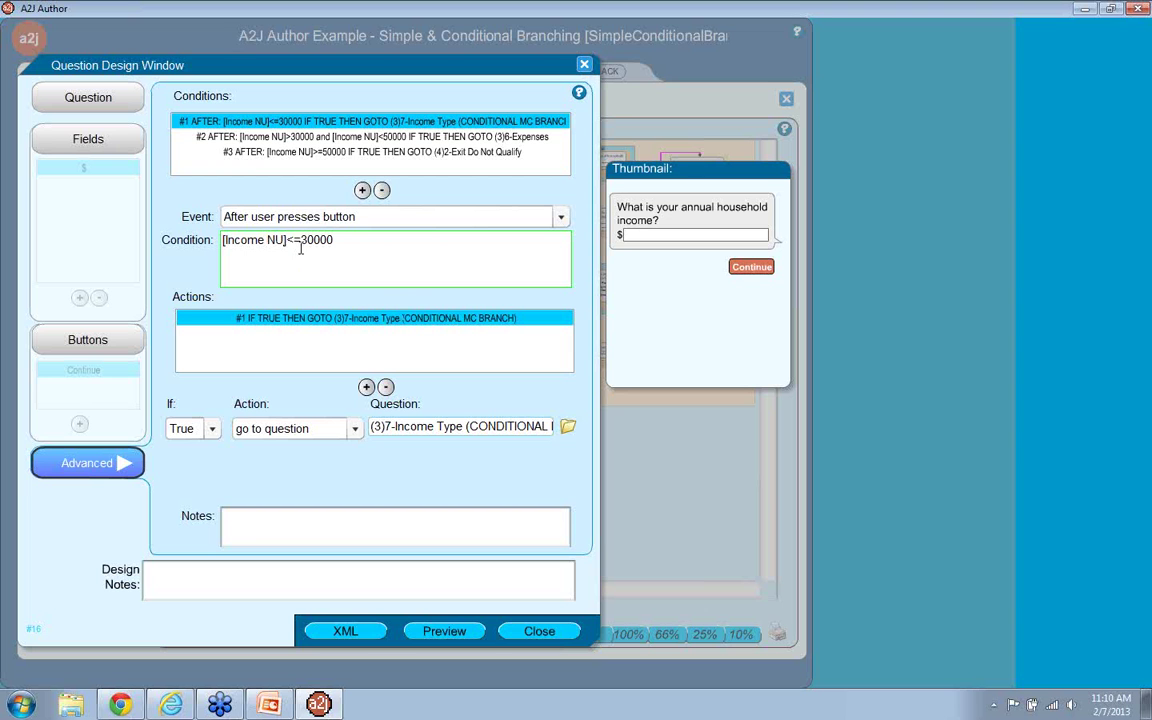
pyautogui.click(434, 137)
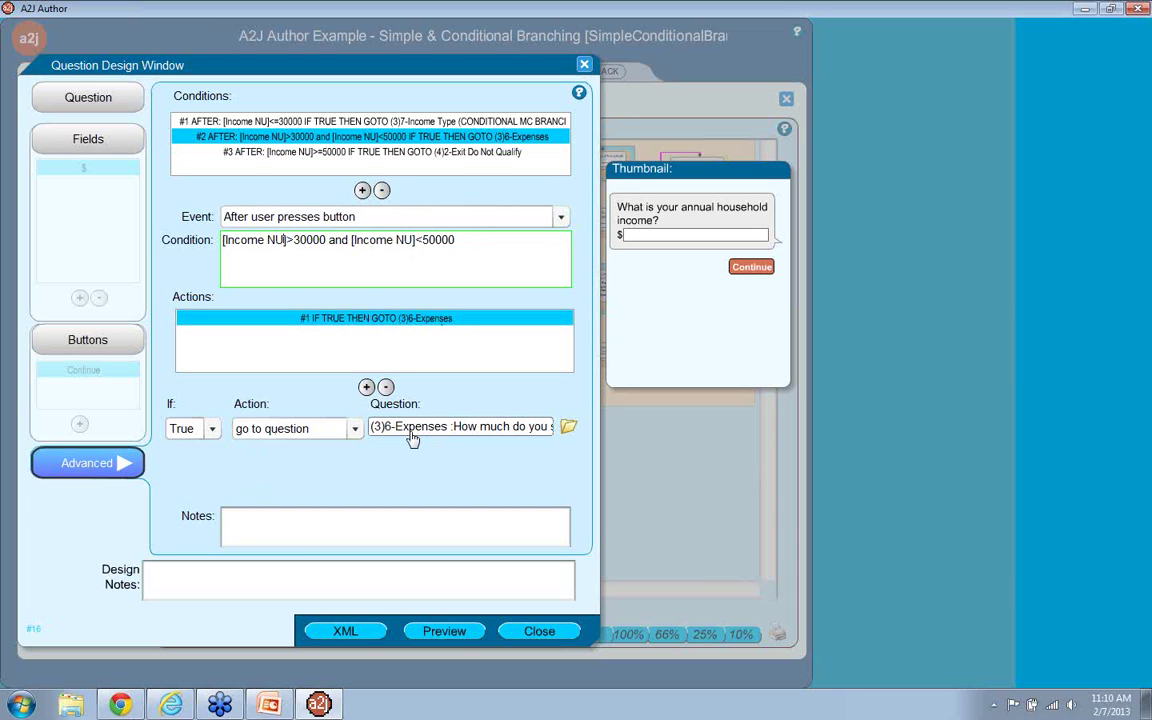
pyautogui.click(448, 156)
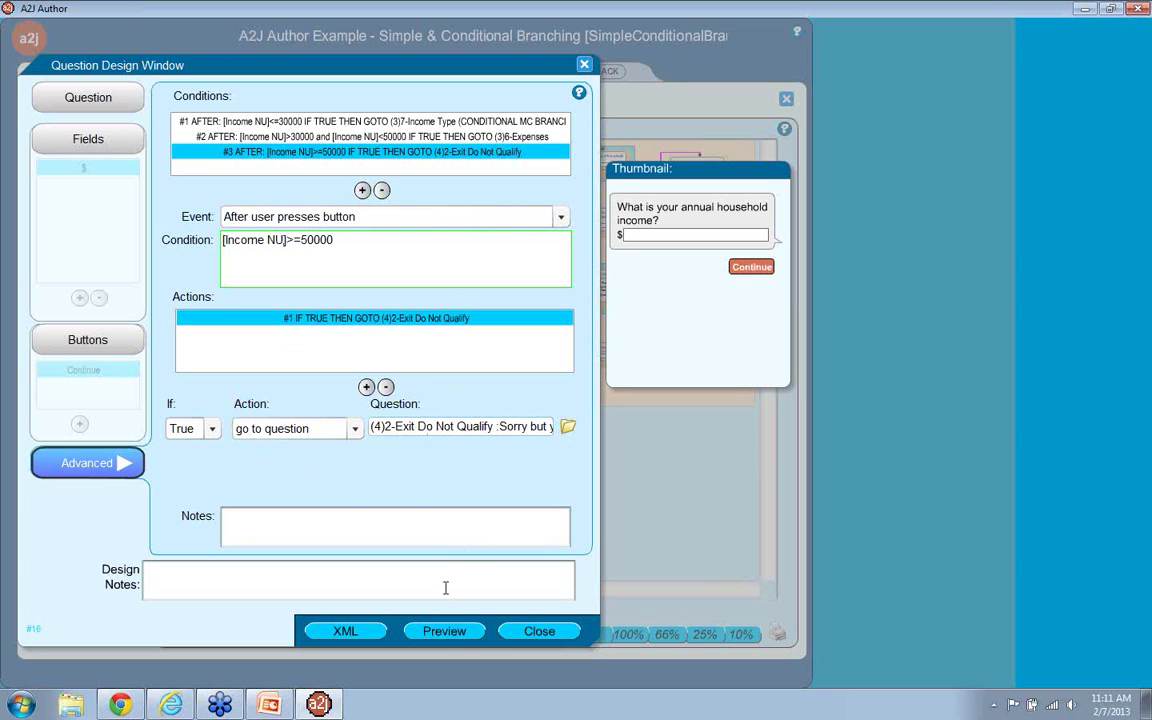
pyautogui.click(557, 634)
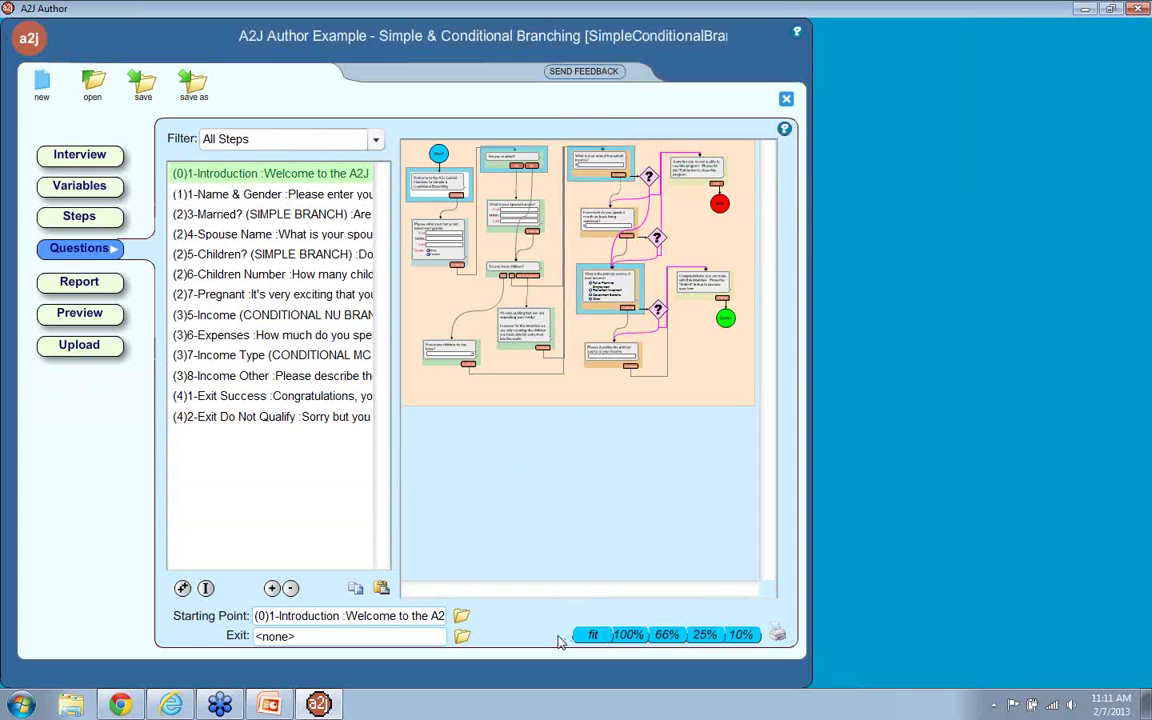
# Step: Open the 7-Income Type (CONDITIONAL MC BRANCH) question, preview it and return to its design
pyautogui.doubleClick(277, 360)
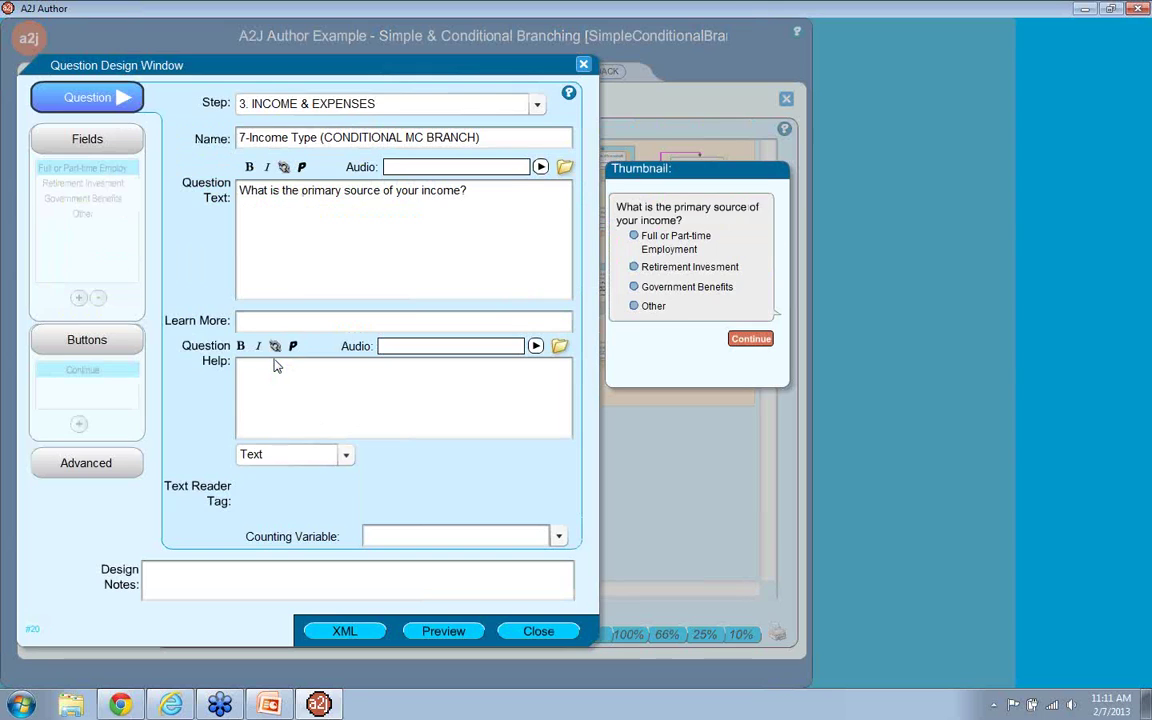
pyautogui.click(455, 634)
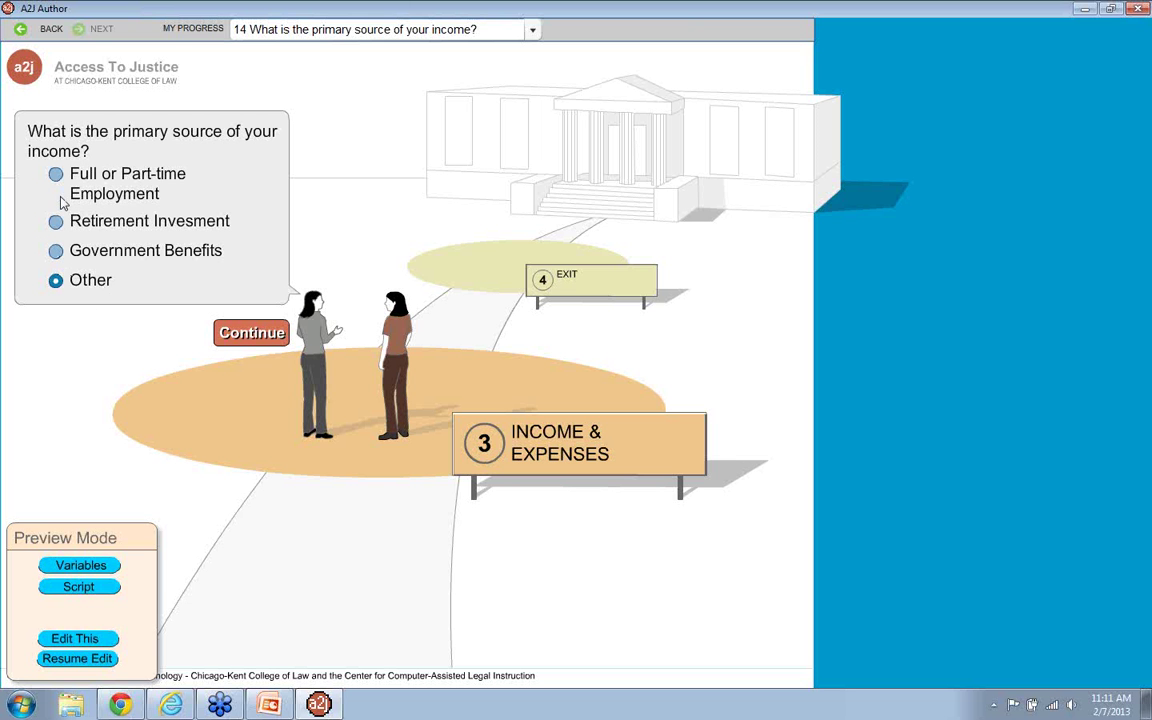
pyautogui.click(74, 639)
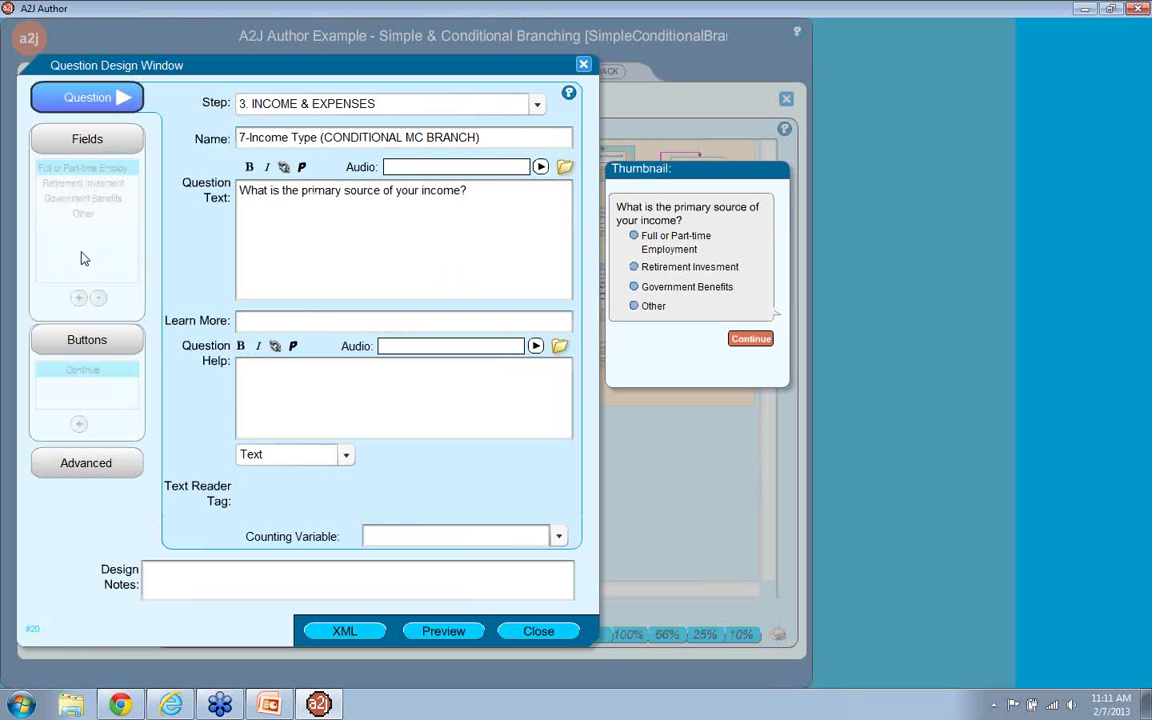
# Step: Examine the variable and default value of each of the income type question's four radio button fields
pyautogui.click(88, 166)
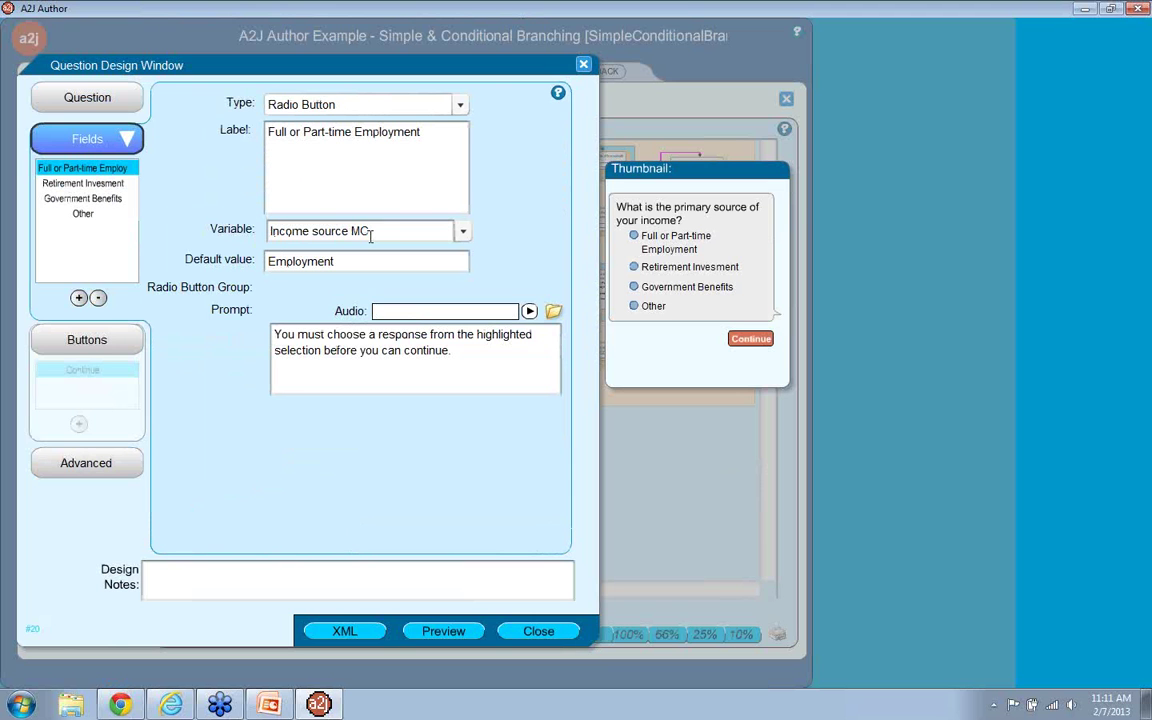
pyautogui.moveTo(333, 261); pyautogui.dragTo(269, 259)
pyautogui.click(110, 185)
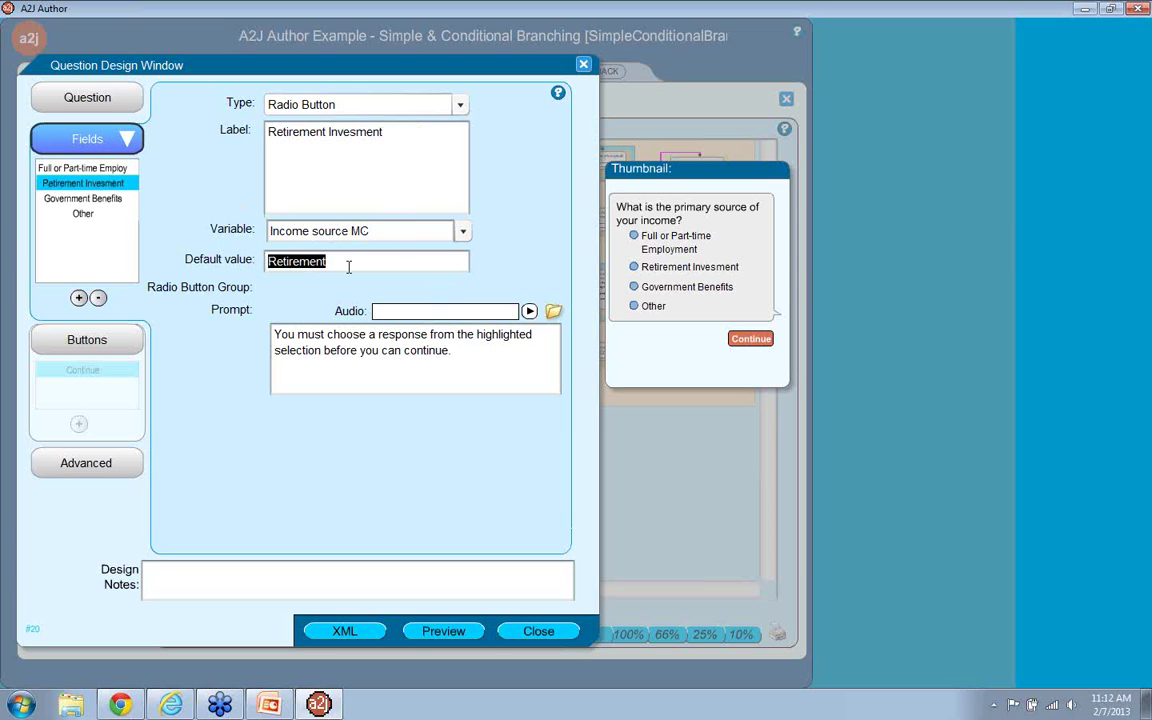
pyautogui.click(100, 198)
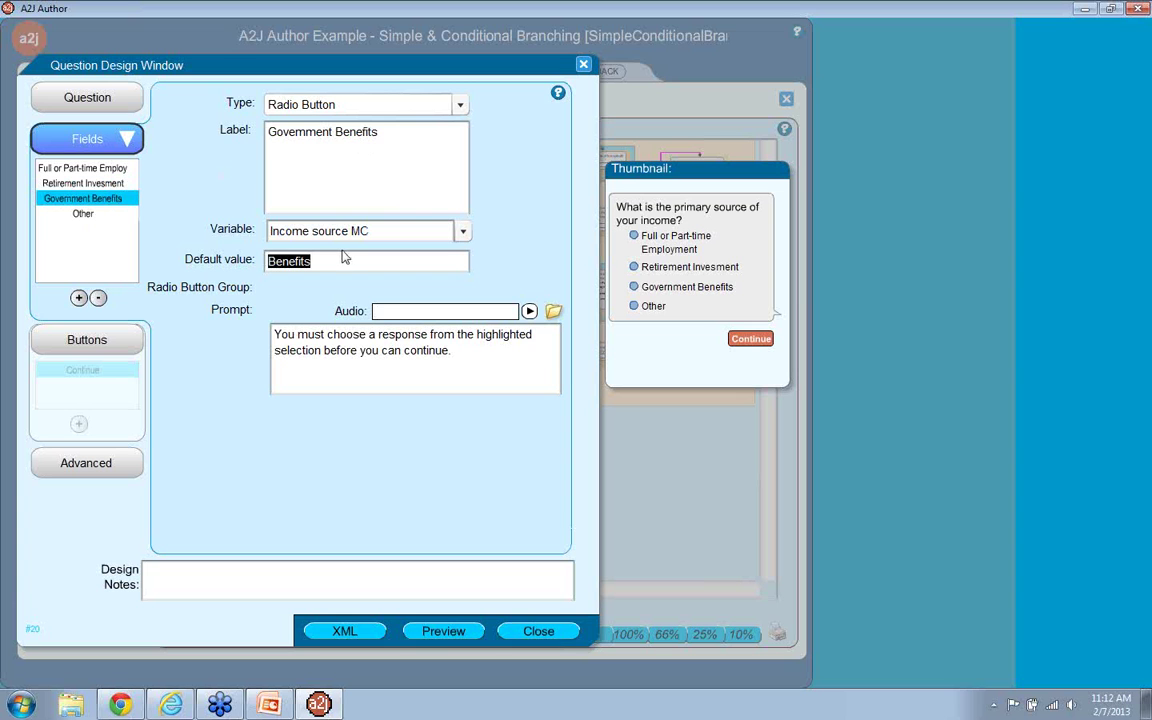
pyautogui.click(65, 214)
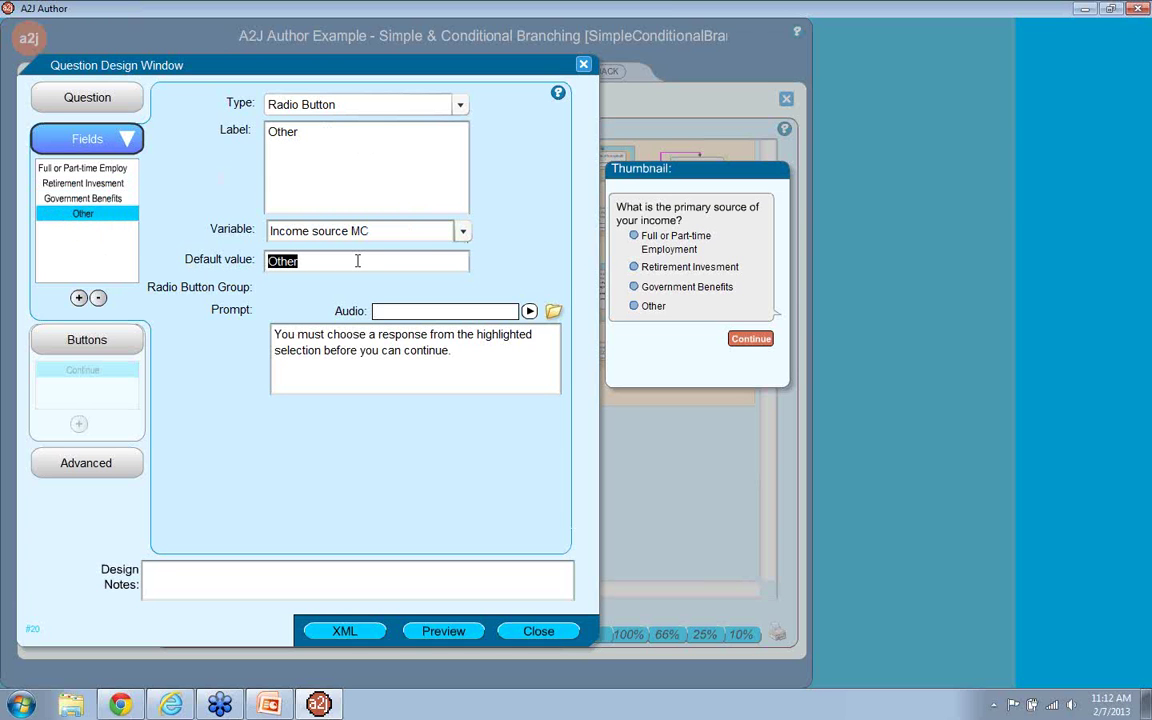
# Step: Examine the income type question's advanced condition on the income source variable and its true and false actions
pyautogui.click(86, 466)
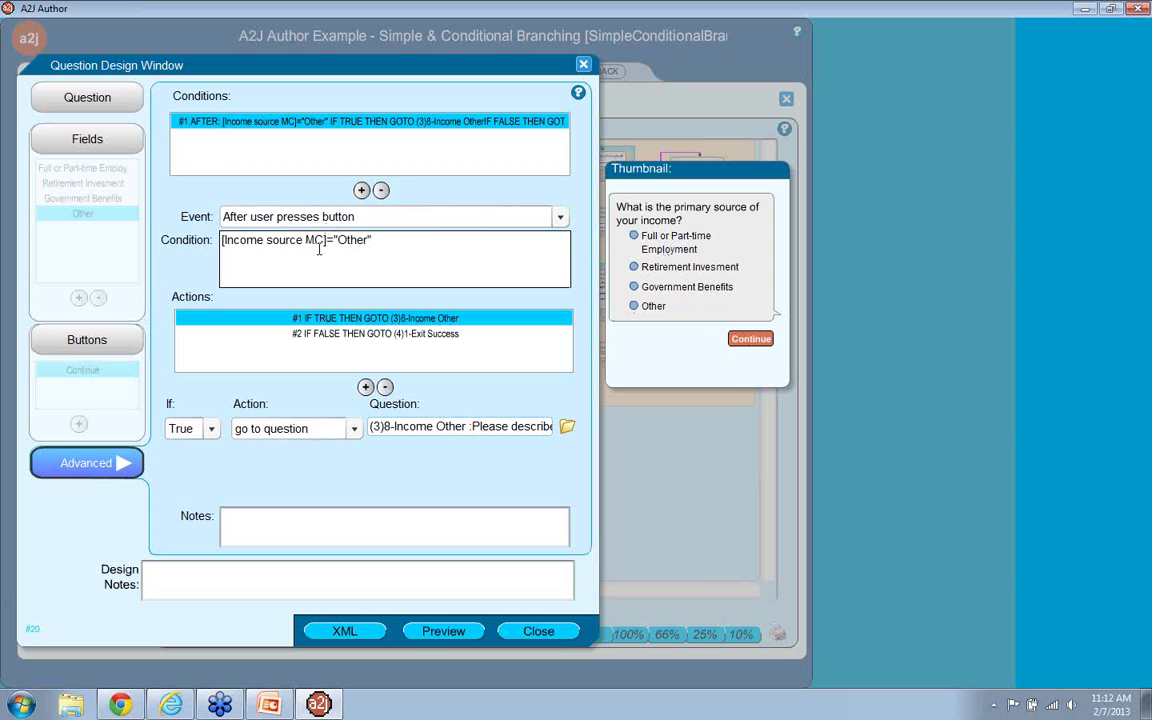
pyautogui.moveTo(323, 240); pyautogui.dragTo(258, 240)
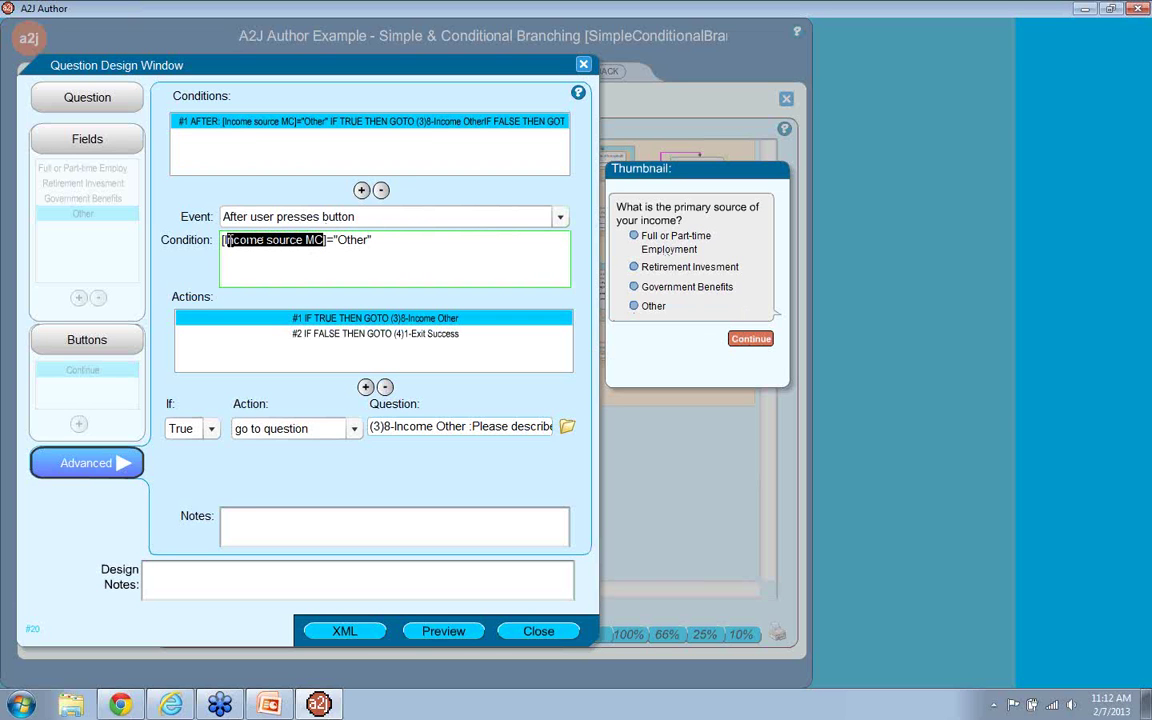
pyautogui.click(423, 273)
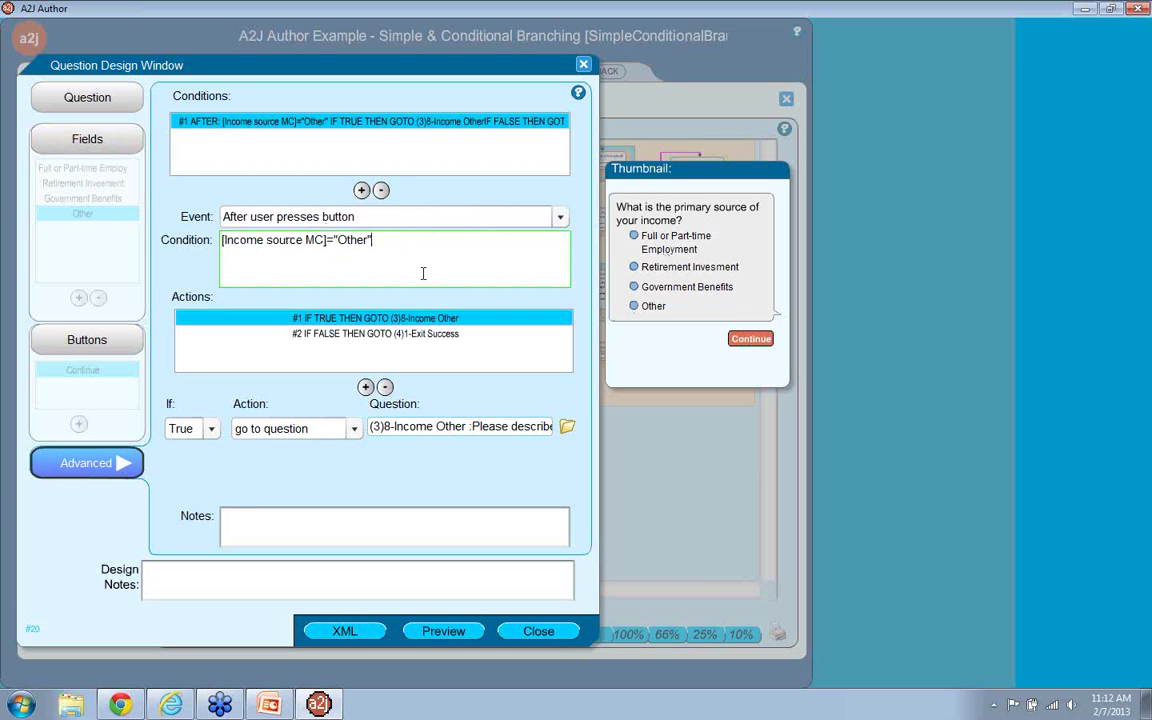
pyautogui.moveTo(368, 241); pyautogui.dragTo(340, 241)
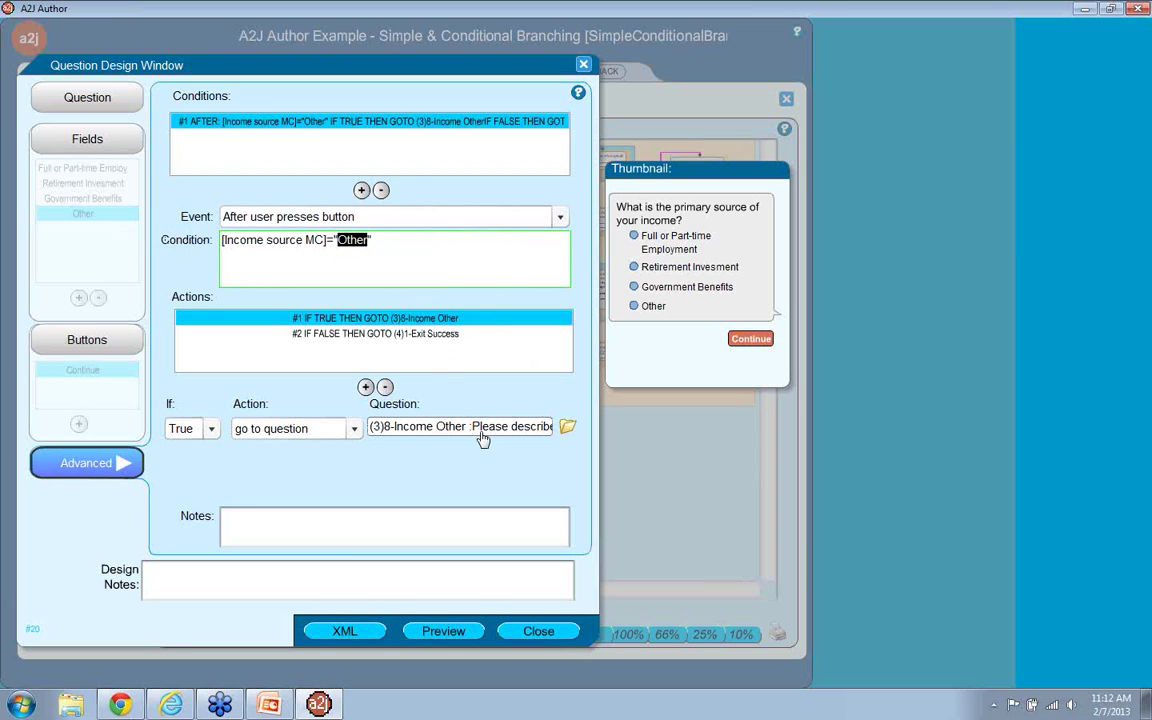
pyautogui.click(427, 336)
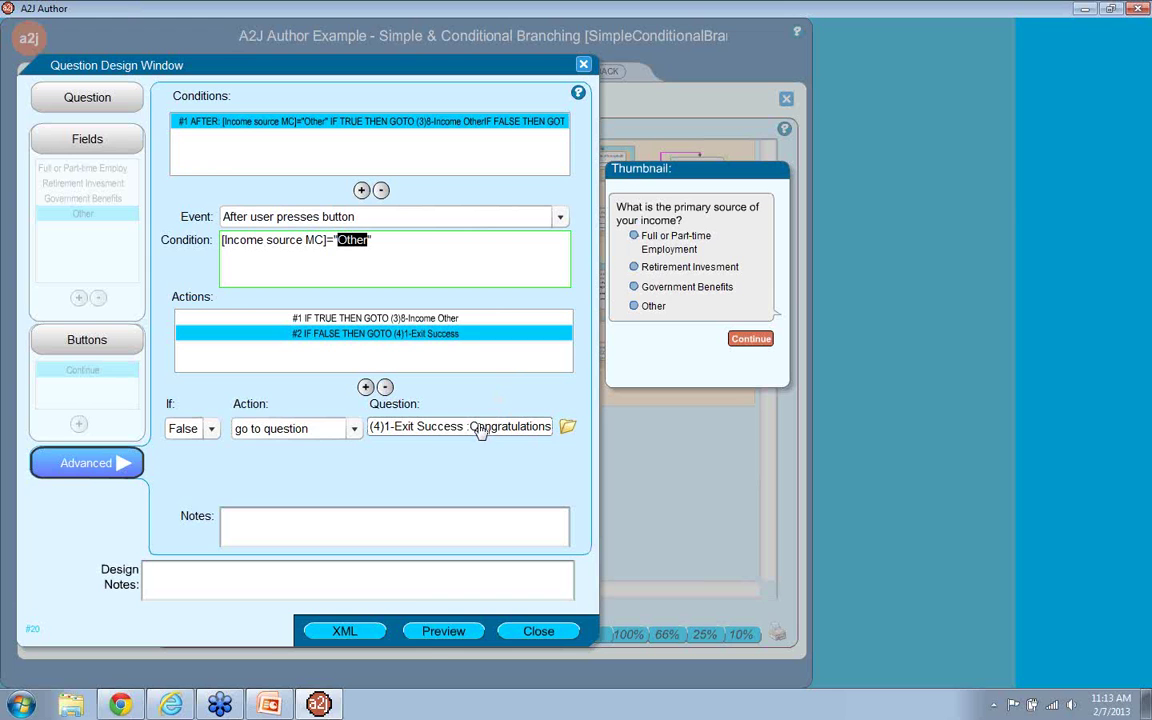
# Step: Preview the income type question, answer it with Full or Part-time Employment and continue
pyautogui.click(443, 631)
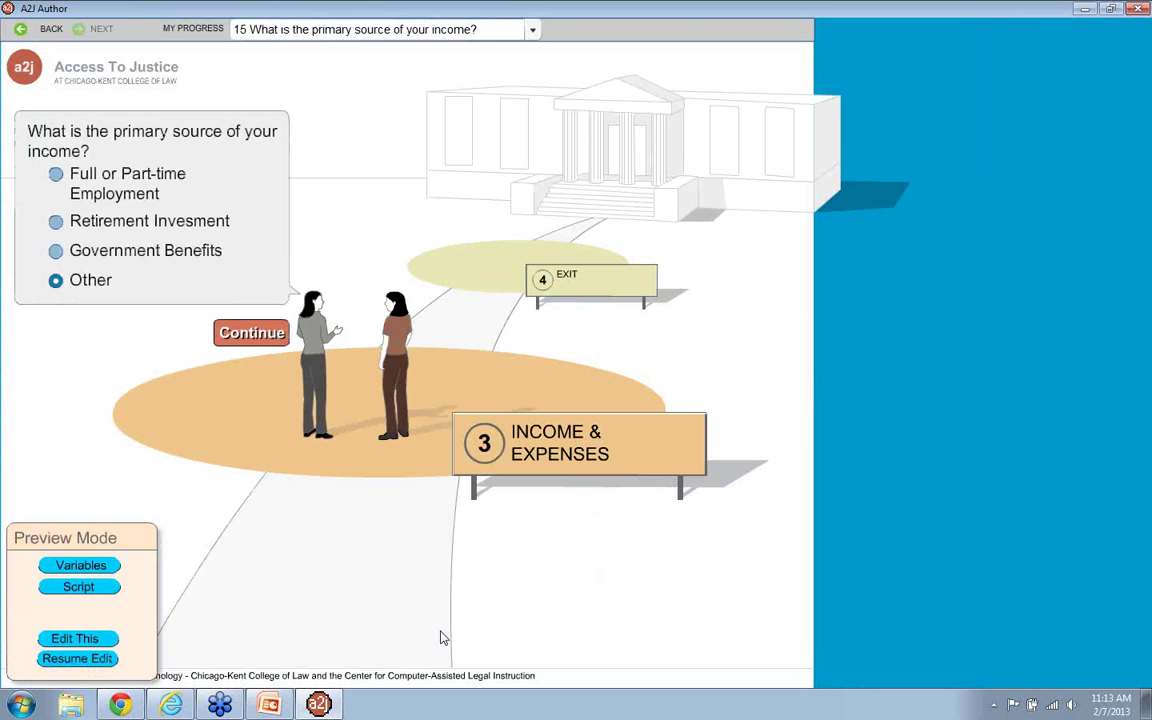
pyautogui.click(56, 182)
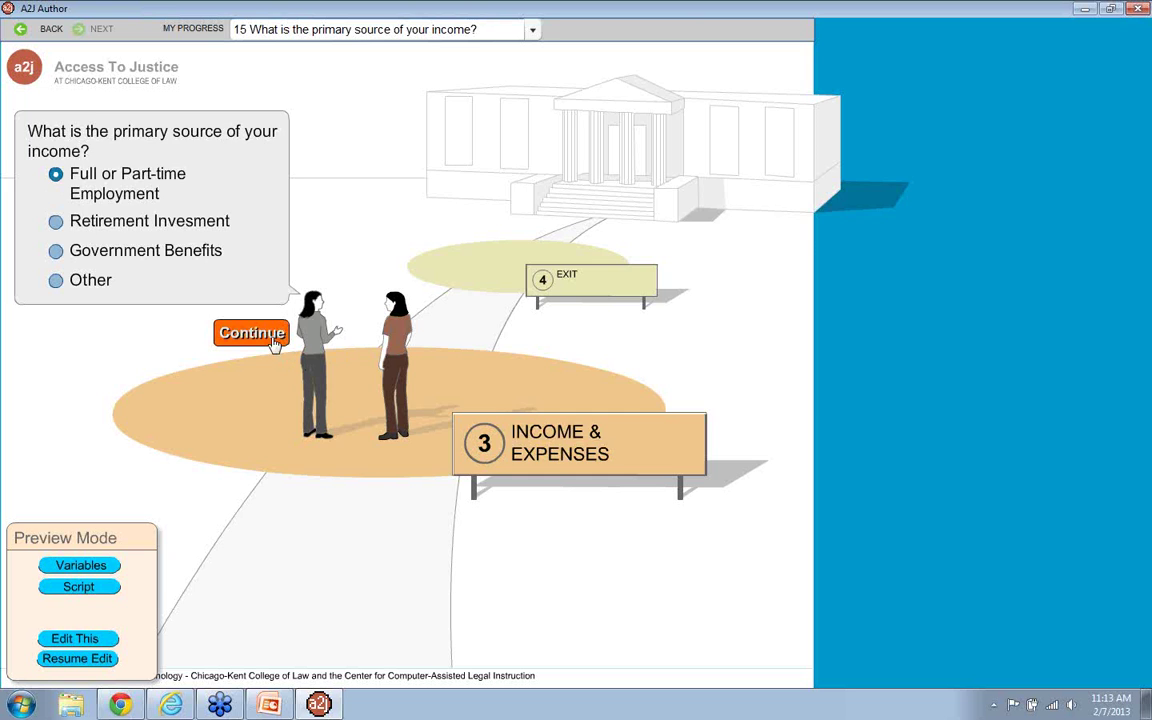
pyautogui.click(266, 335)
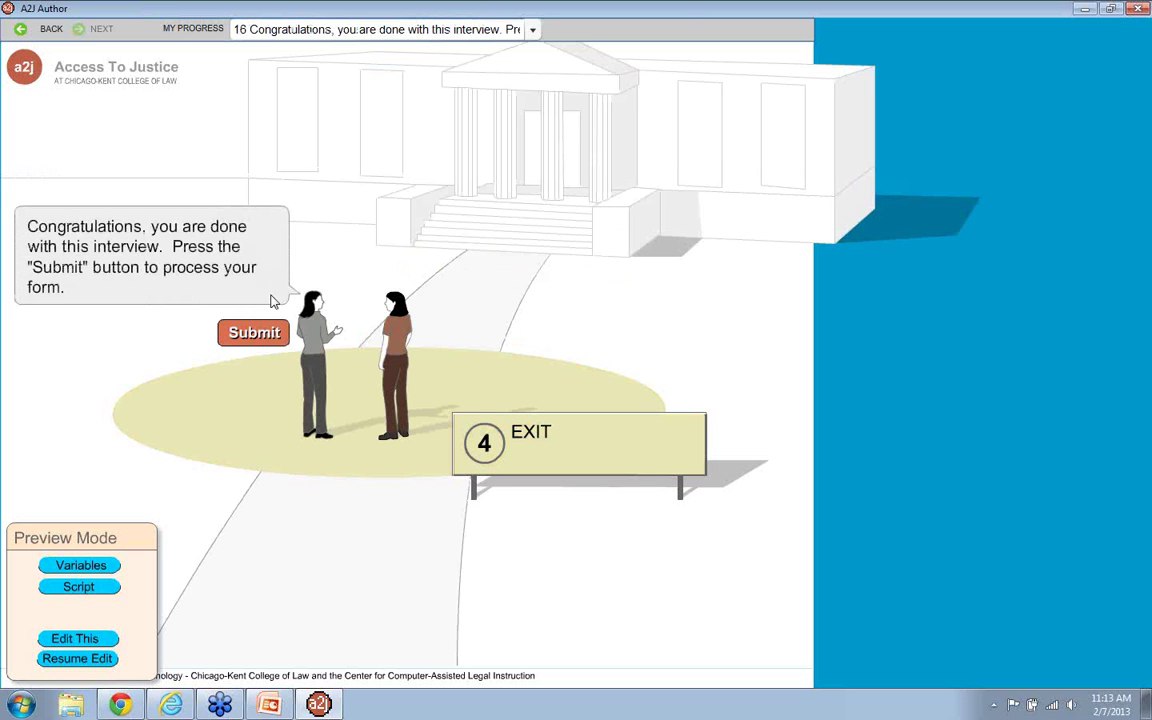
# Step: Go back and change the primary income source to Other, then describe it as Alimony and continue
pyautogui.click(41, 31)
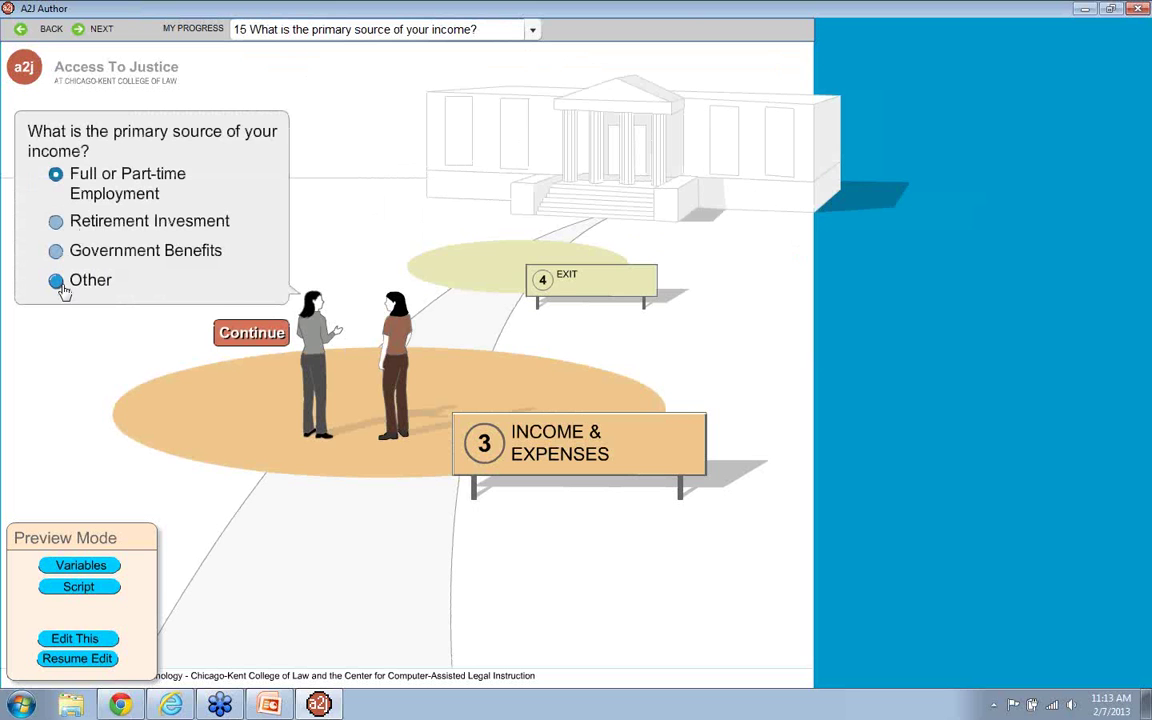
pyautogui.click(57, 282)
pyautogui.click(236, 336)
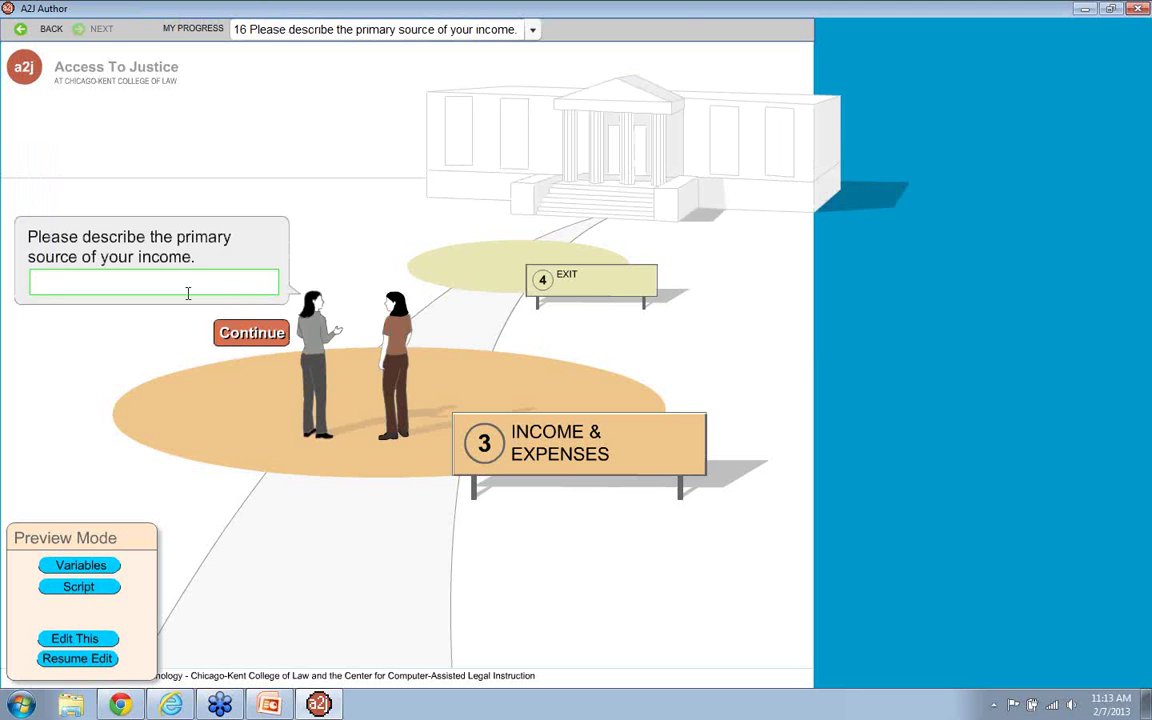
pyautogui.write('Alimony')
pyautogui.click(272, 336)
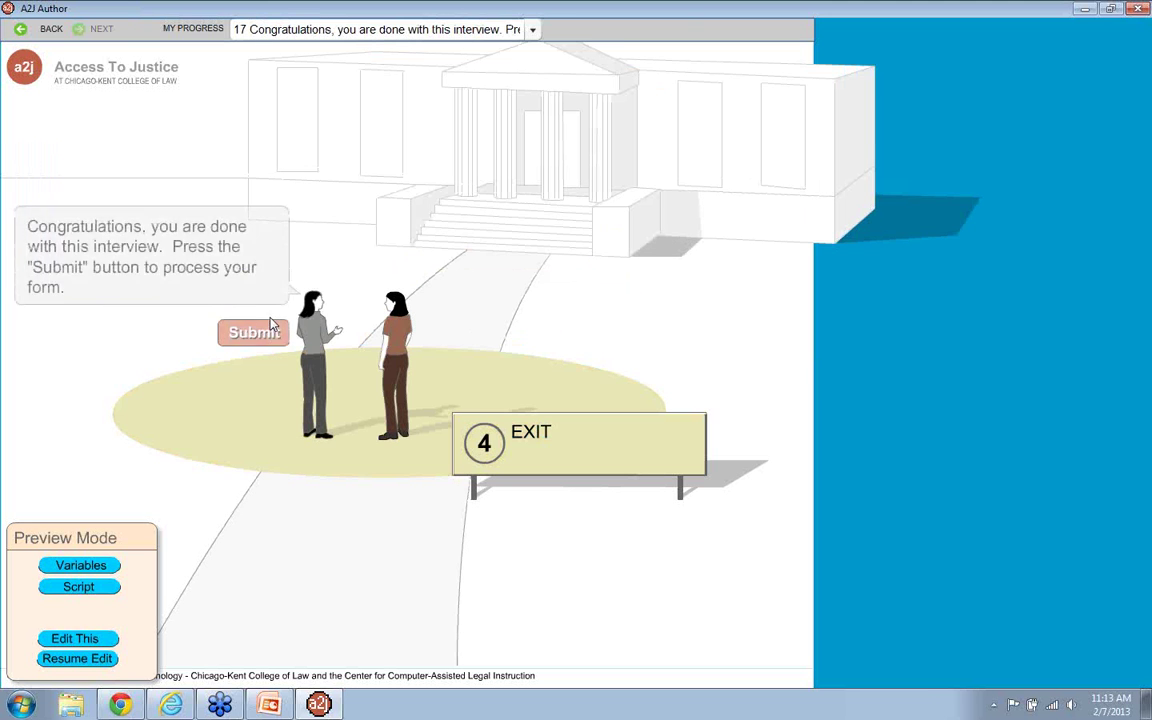
# Step: Step back through the preview to the primary income source question
pyautogui.click(50, 30)
pyautogui.click(50, 30)
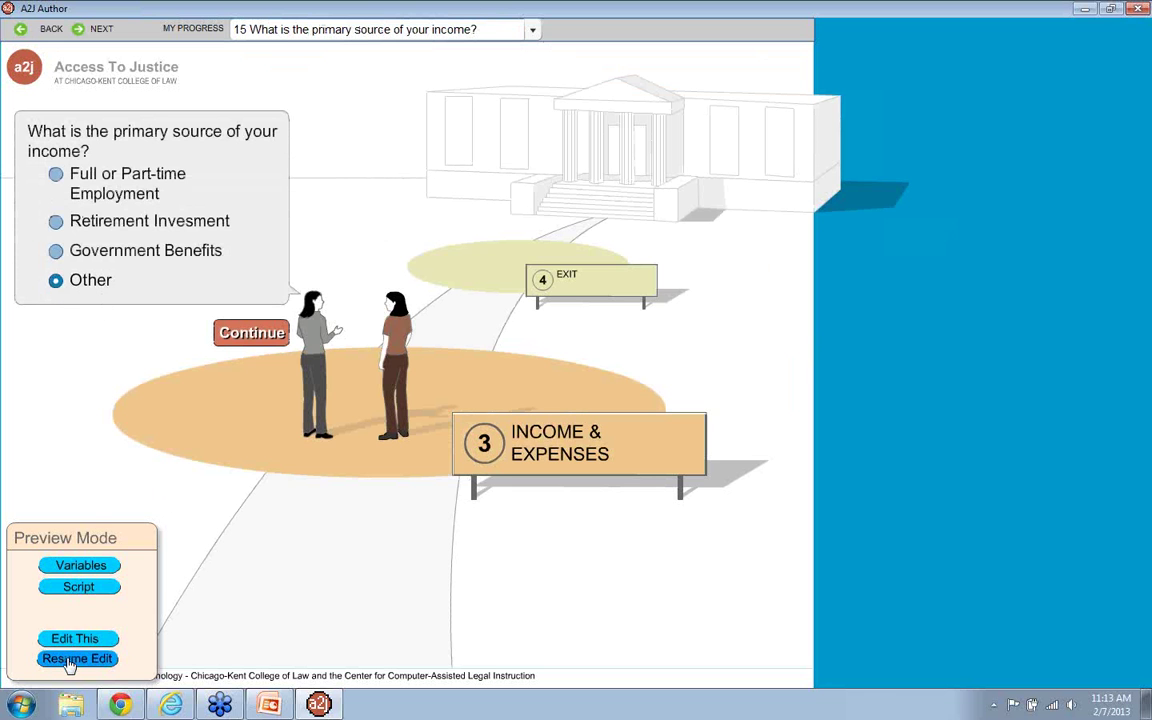
pyautogui.moveTo(269, 709)
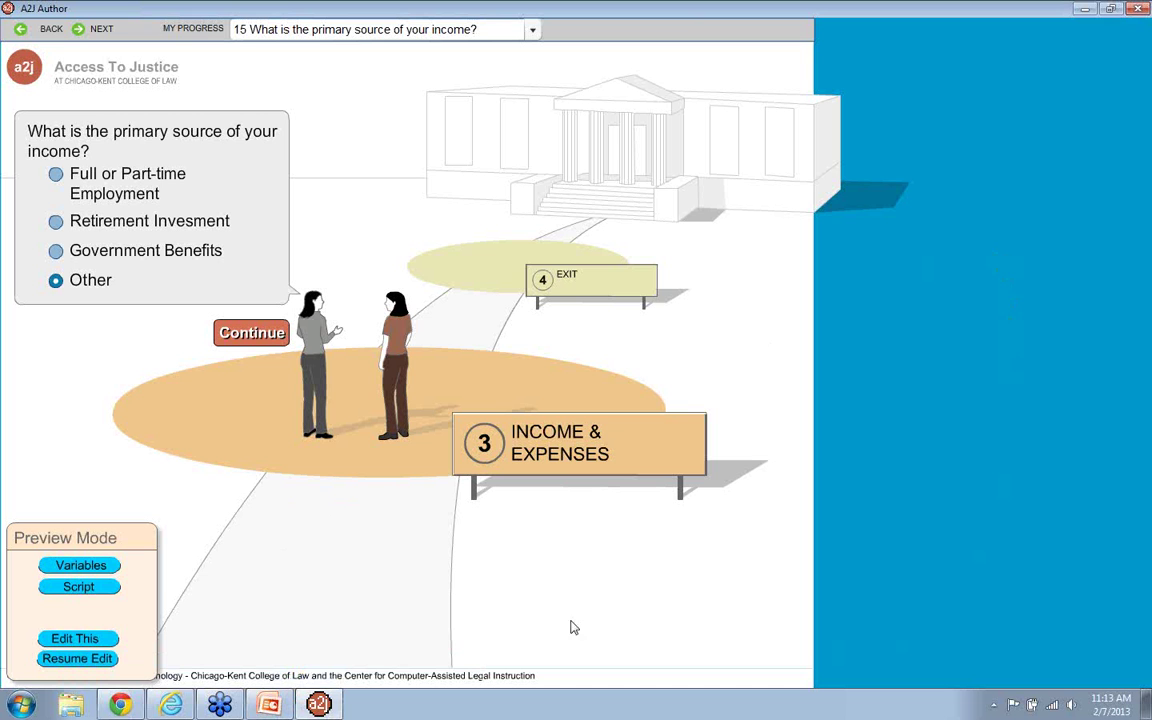
pyautogui.moveTo(318, 704)
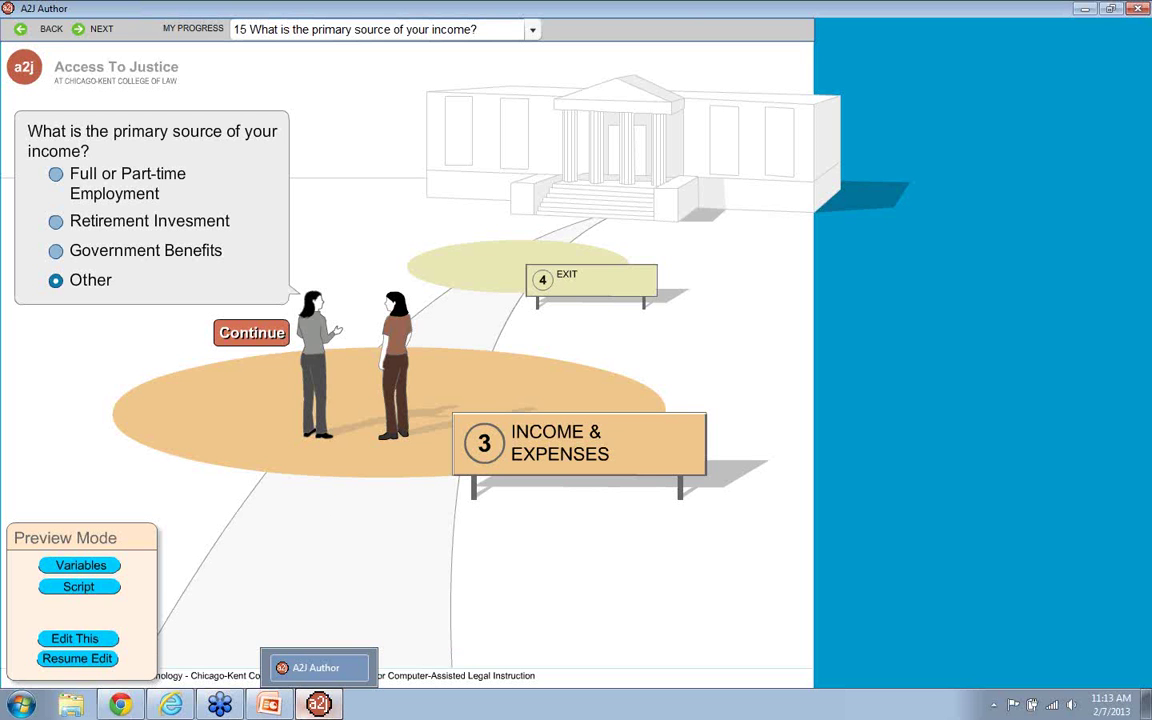